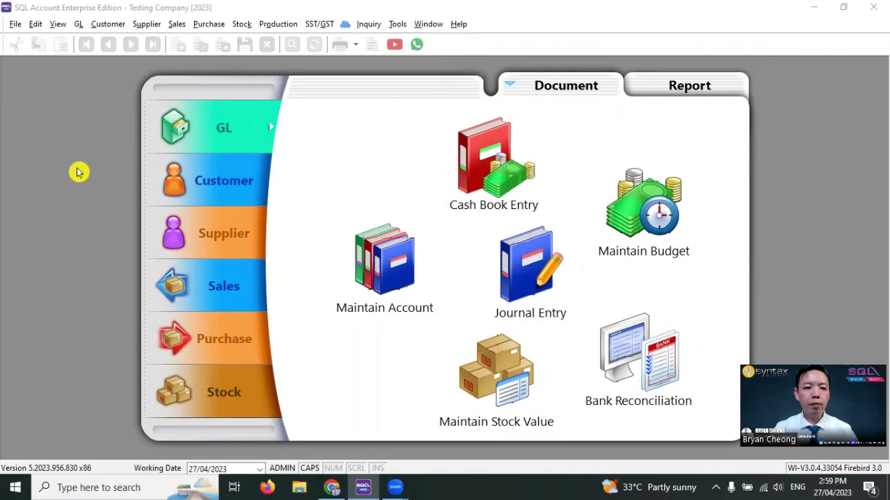
# Step: Add a new customer record with the customer's name in the company field, save it and close customer maintenance
pyautogui.click(213, 182)
pyautogui.click(384, 233)
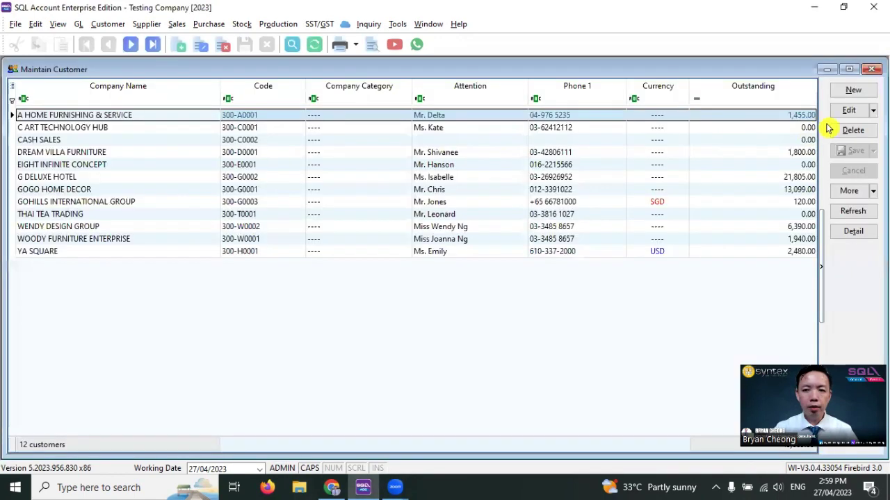
pyautogui.click(843, 93)
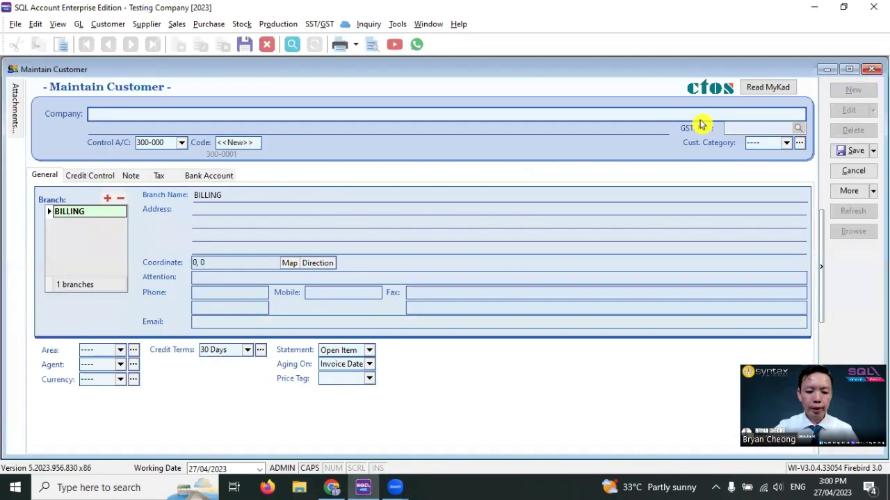
pyautogui.write('ALICE')
pyautogui.click(851, 151)
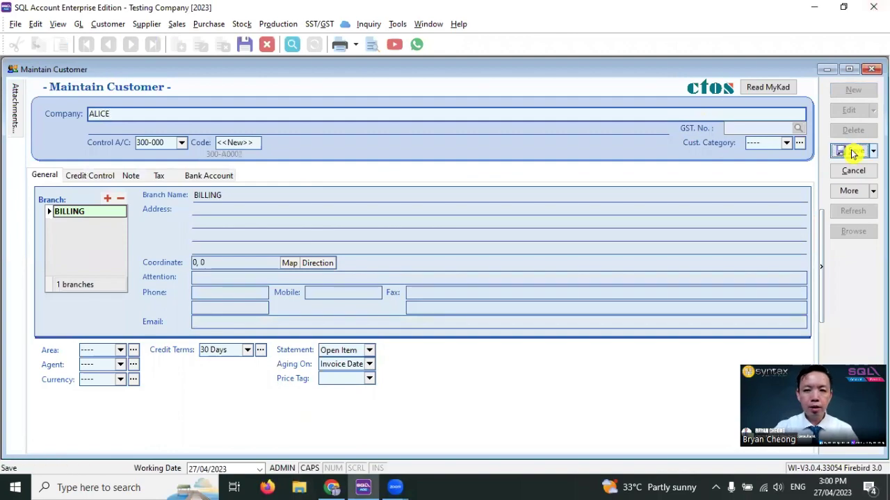
pyautogui.press('Escape')
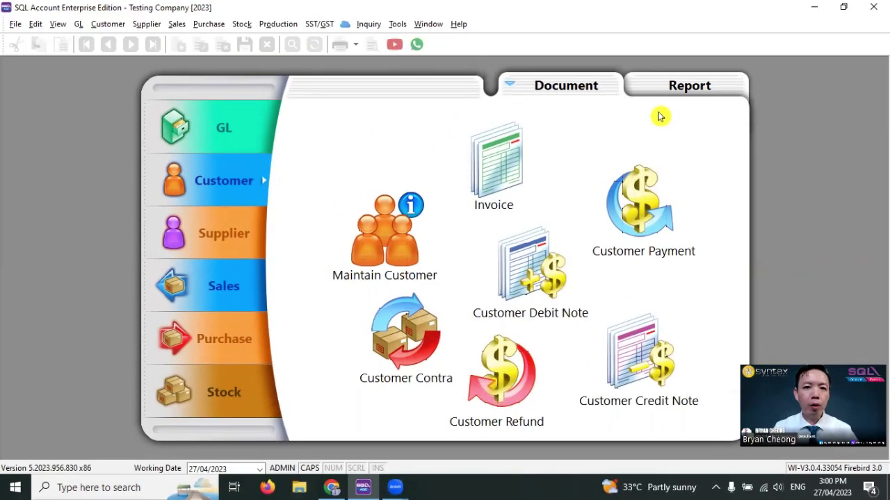
# Step: Record and save a customer deposit of RM 2,000 from the new customer, received in MAYBANK, with the FPX payment reference as cheque number
pyautogui.click(108, 24)
pyautogui.click(138, 71)
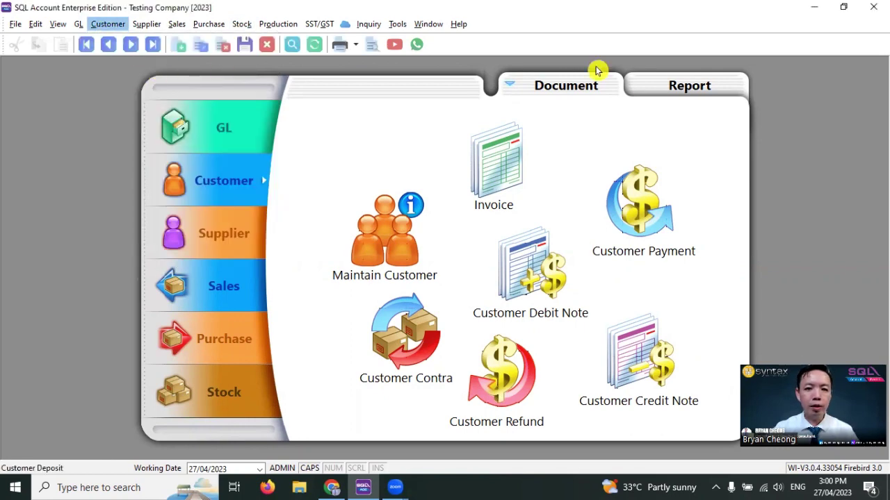
pyautogui.click(853, 90)
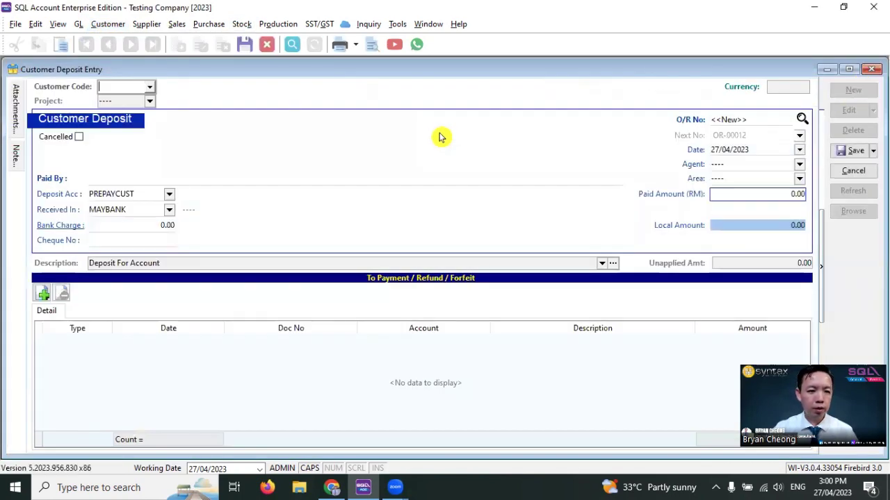
pyautogui.press('Return')
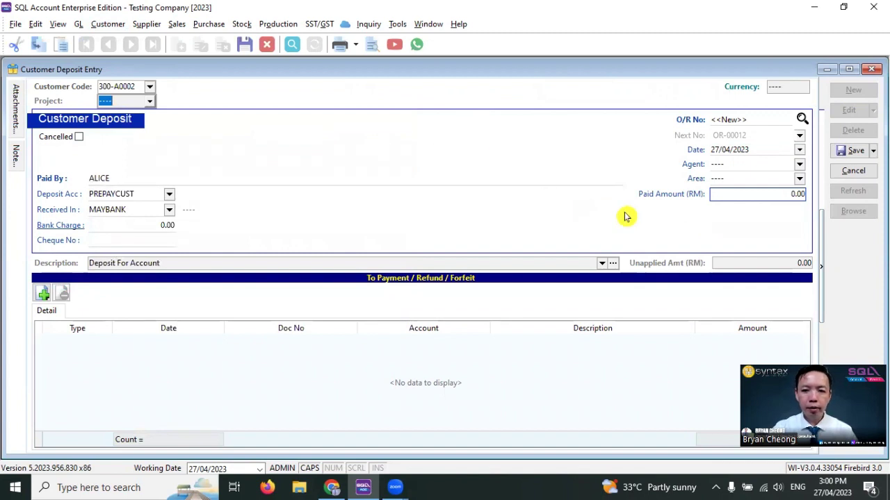
pyautogui.click(725, 195)
pyautogui.write('2000')
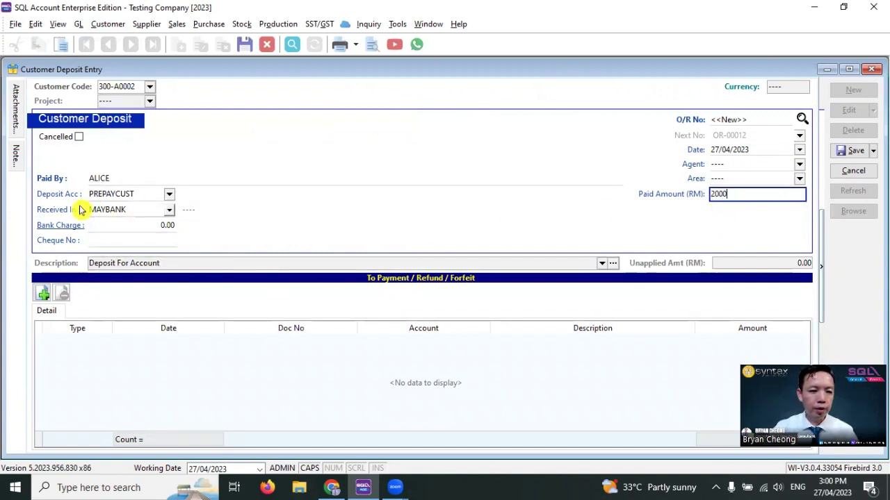
pyautogui.click(115, 241)
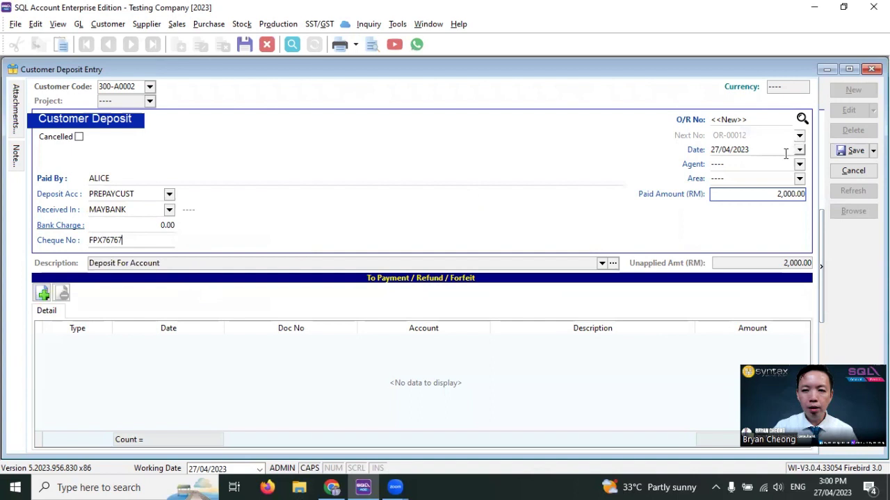
pyautogui.click(853, 152)
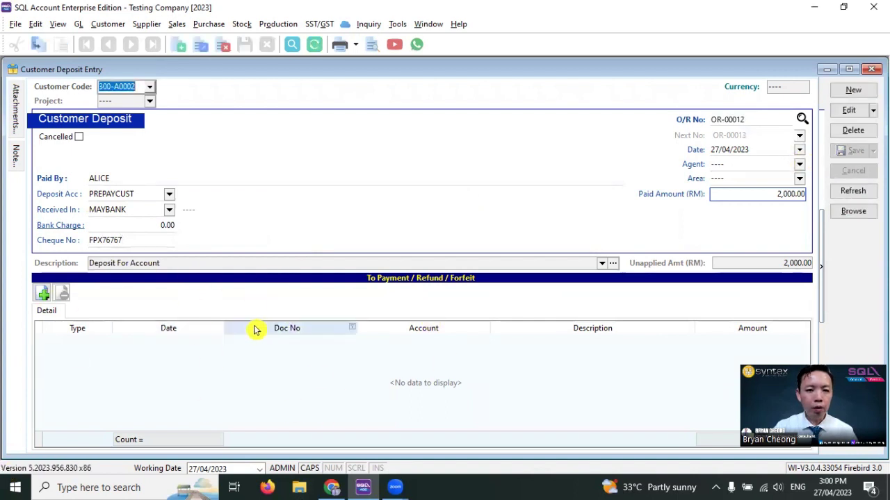
# Step: Preview the printout of the saved customer deposit
pyautogui.click(371, 44)
pyautogui.doubleClick(418, 217)
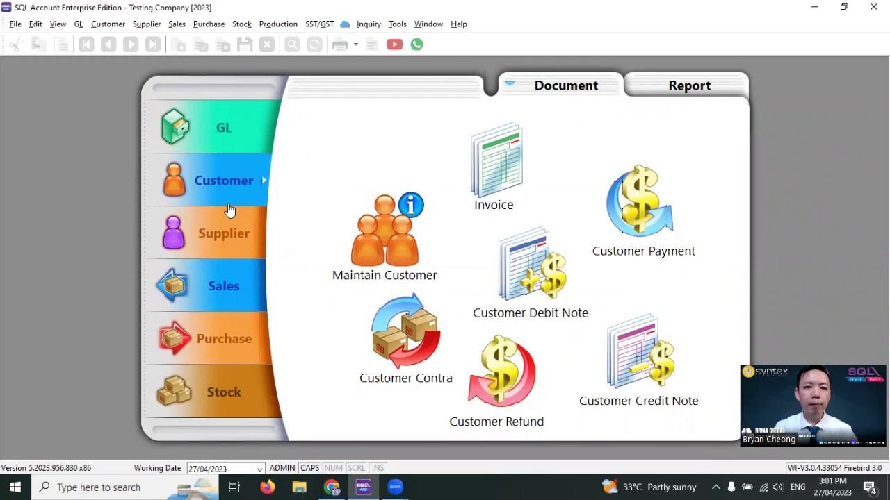
# Step: Start a new sales invoice for the newly added customer
pyautogui.click(230, 287)
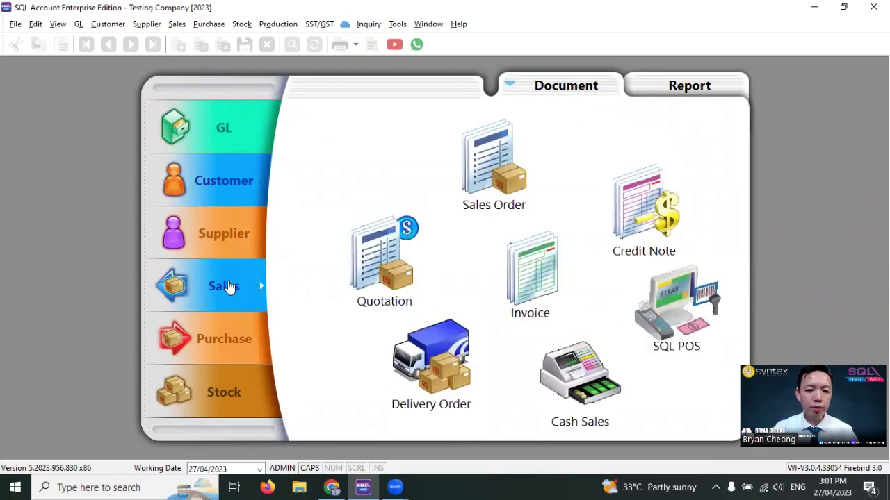
pyautogui.click(565, 295)
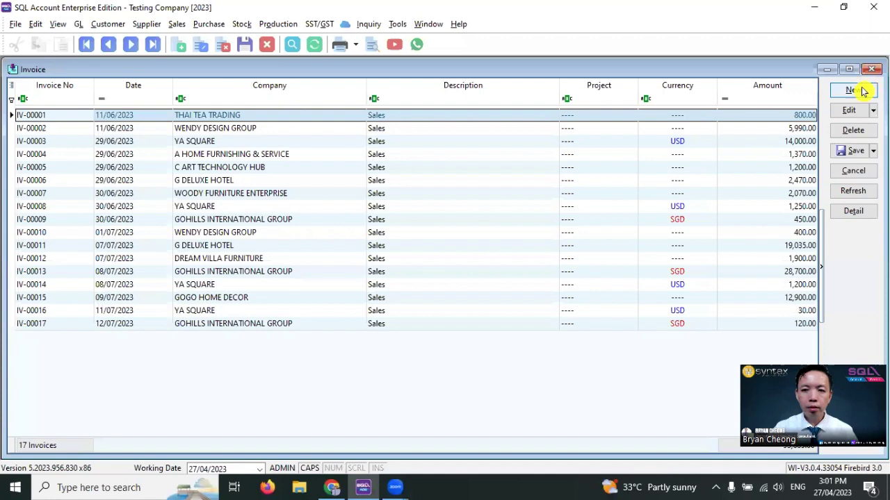
pyautogui.click(853, 89)
pyautogui.write('ALI')
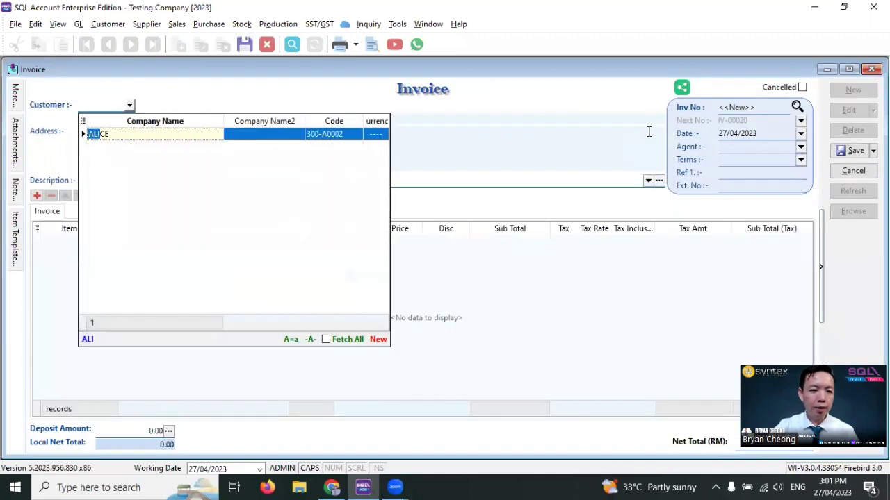
pyautogui.press('Return')
# Step: Add the PAINTING WORK item to the invoice, then save and close it
pyautogui.click(78, 242)
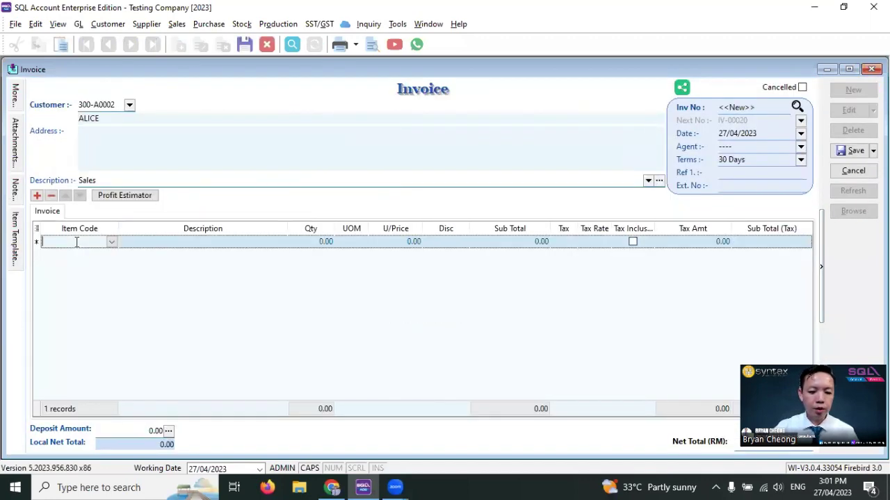
pyautogui.write('PAI')
pyautogui.press('Down')
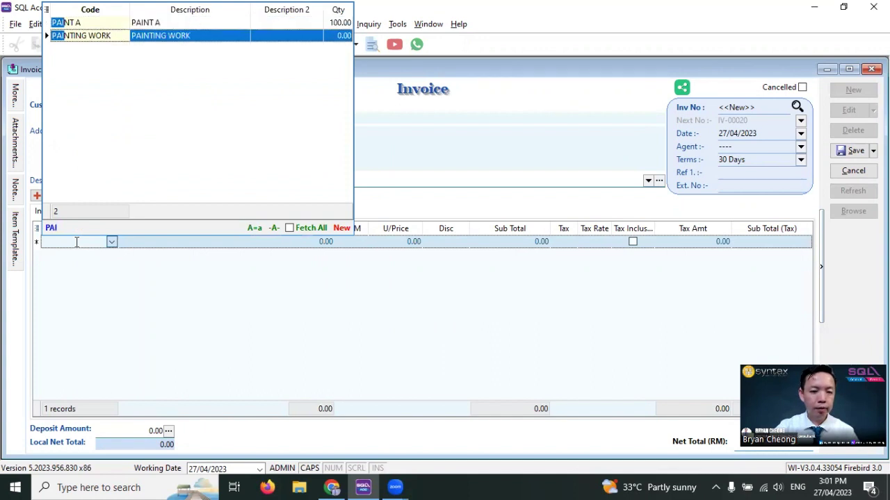
pyautogui.press('Return')
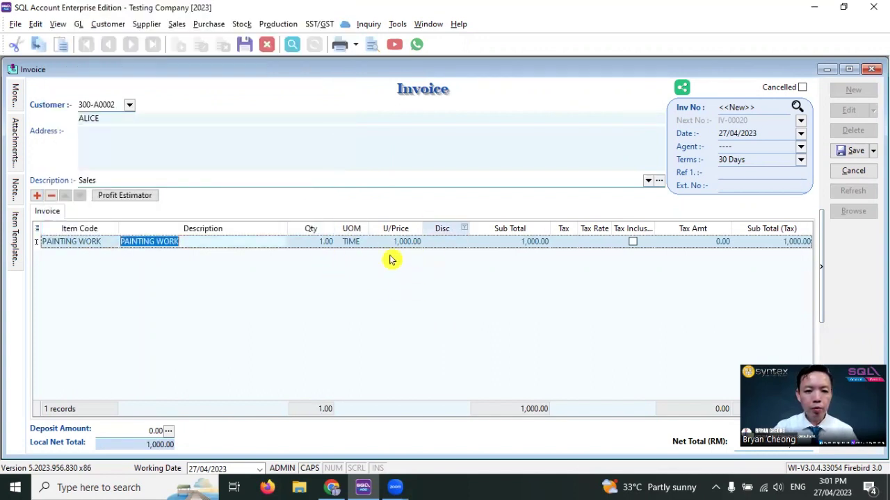
pyautogui.click(854, 153)
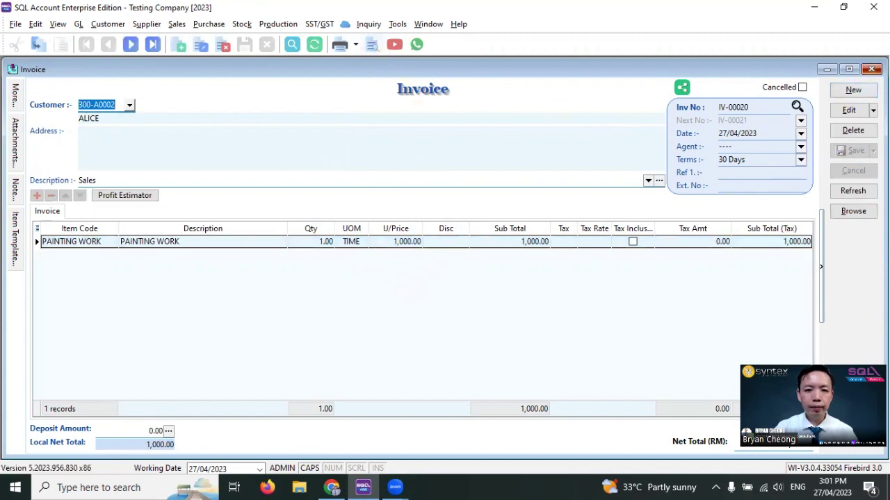
pyautogui.press('Escape')
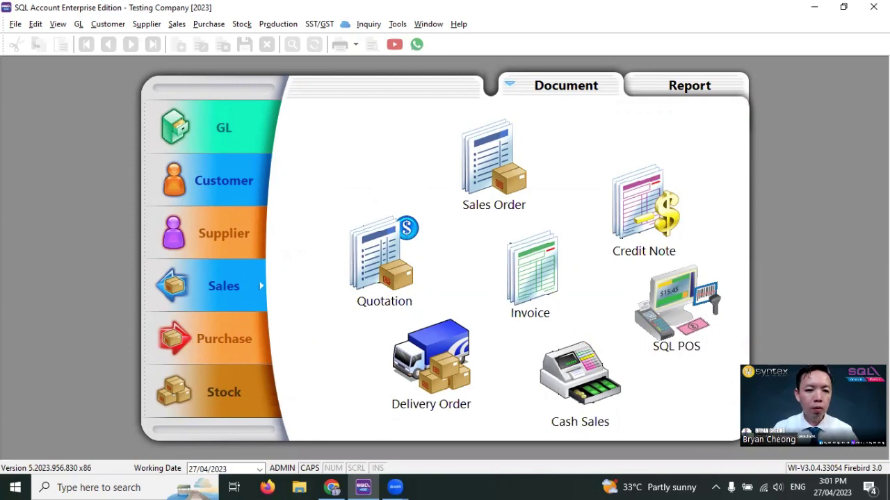
# Step: Start a new customer payment for the new customer and draw it from the customer's RM 2,000 deposit
pyautogui.click(208, 174)
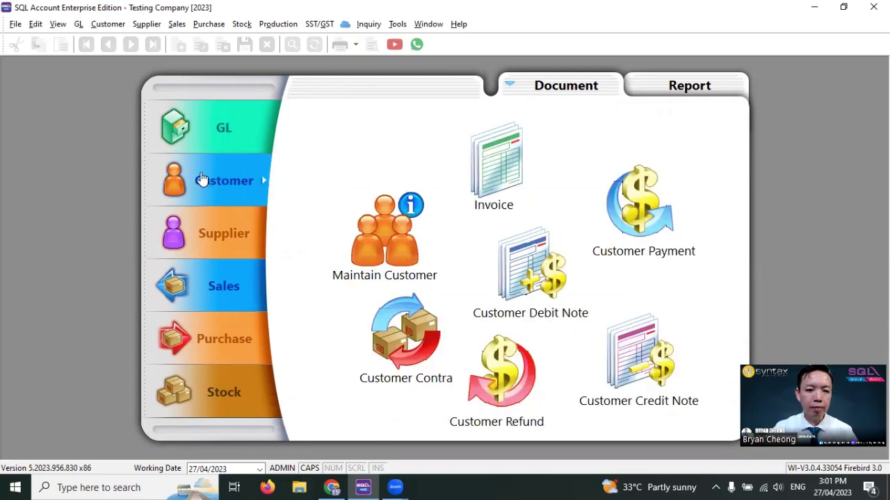
pyautogui.click(652, 205)
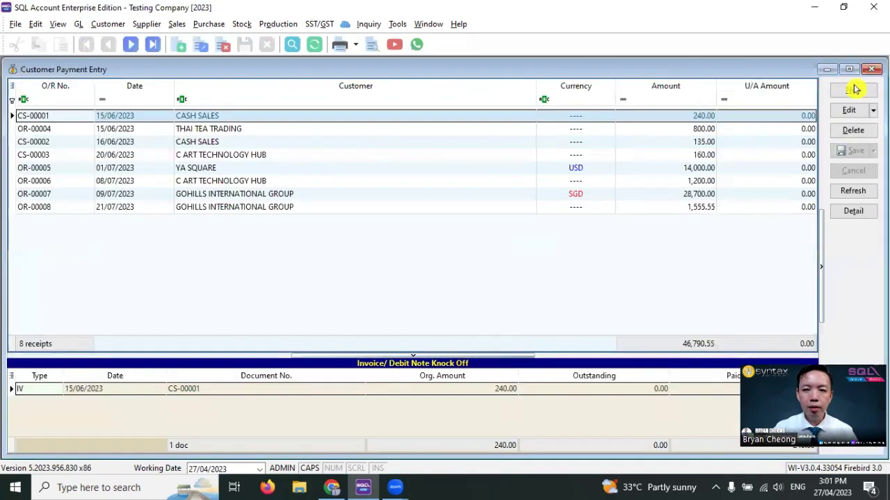
pyautogui.click(857, 89)
pyautogui.press('F4')
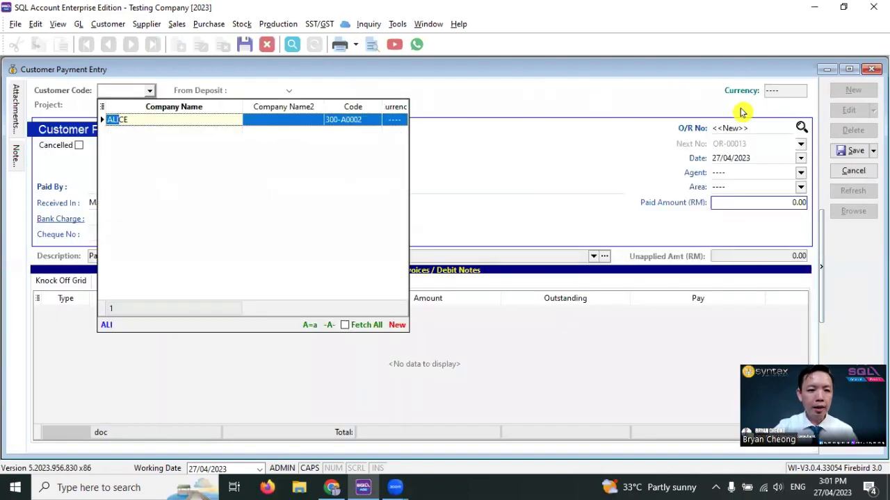
pyautogui.press('Return')
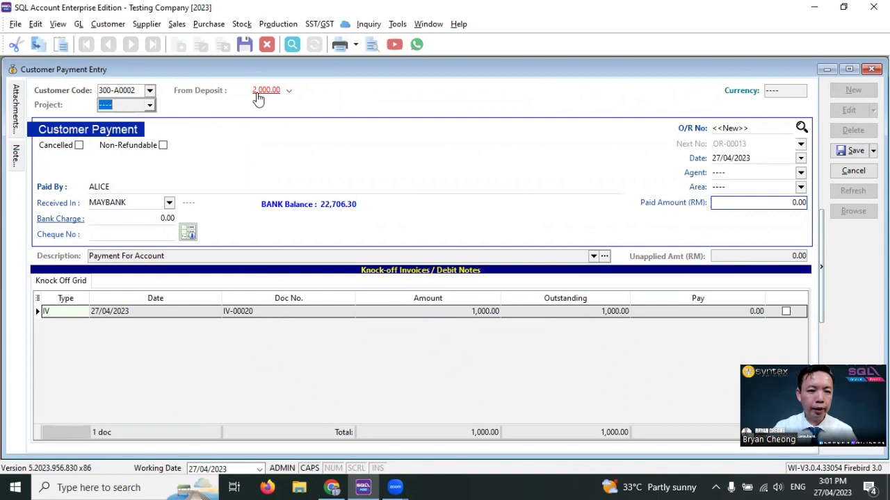
pyautogui.click(288, 90)
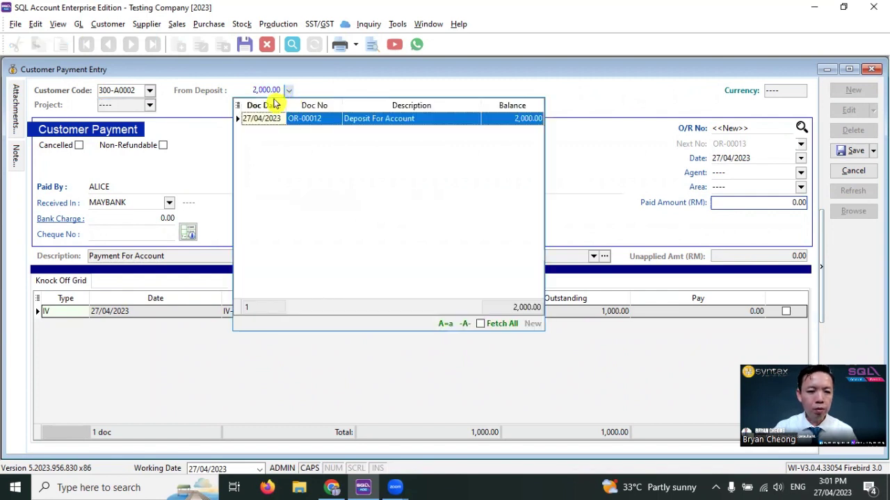
pyautogui.doubleClick(276, 120)
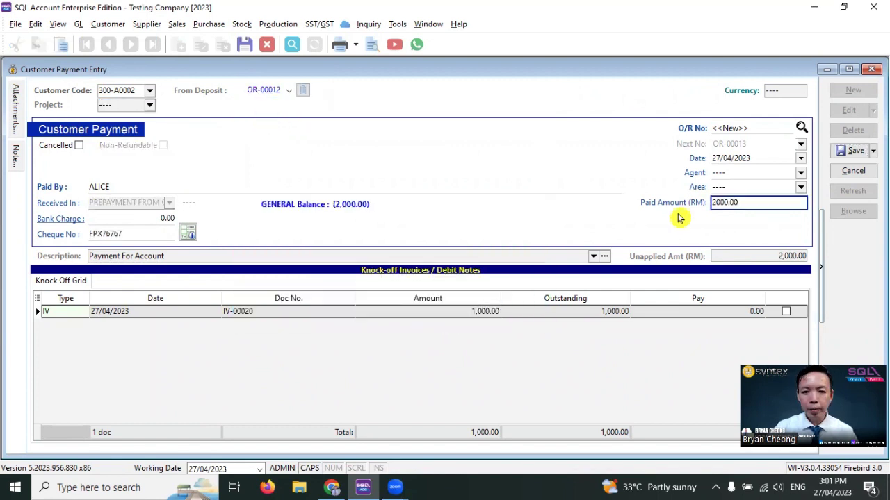
# Step: Set the paid amount to RM 1,000, knock off the painting work invoice and save the payment
pyautogui.moveTo(759, 200); pyautogui.dragTo(523, 199)
pyautogui.write('1,')
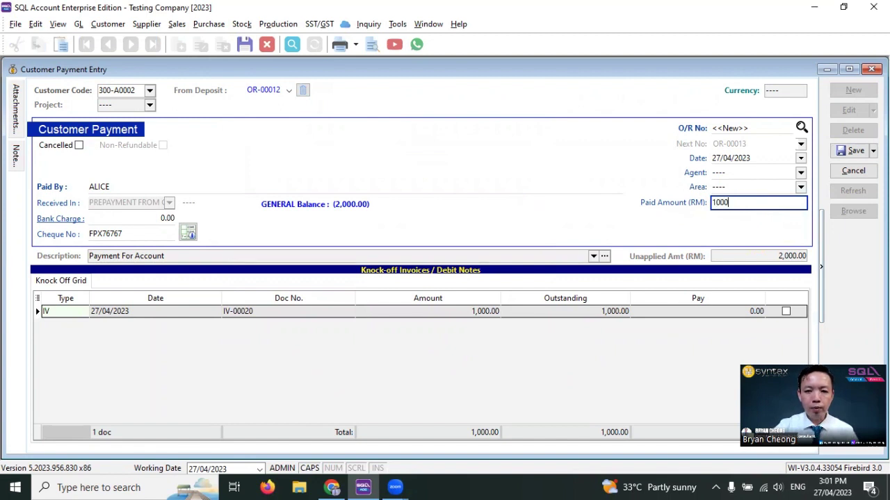
pyautogui.write('000')
pyautogui.click(785, 311)
pyautogui.click(786, 311)
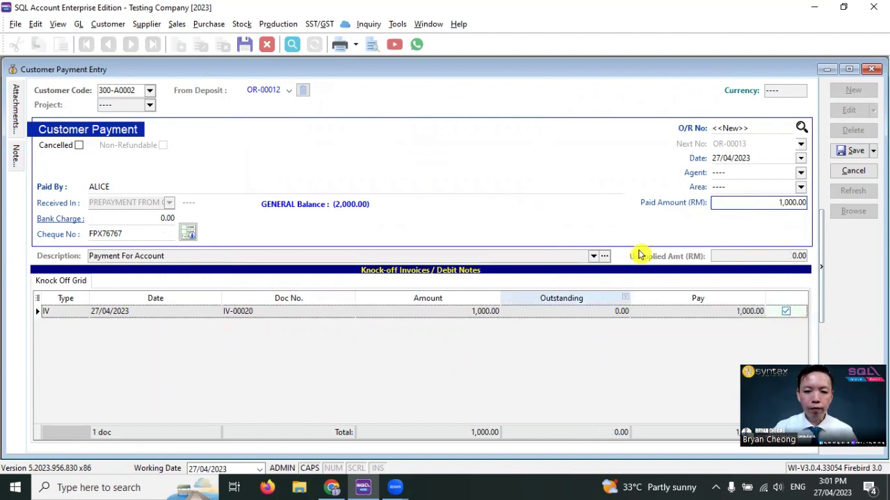
pyautogui.click(852, 151)
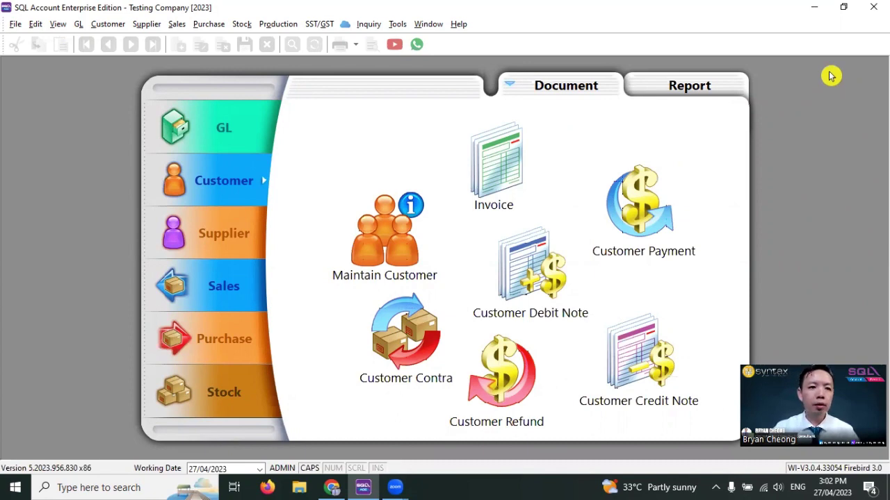
# Step: Examine the customer's deposit entry, tracing it to the linked payment and the knocked-off invoice
pyautogui.click(108, 23)
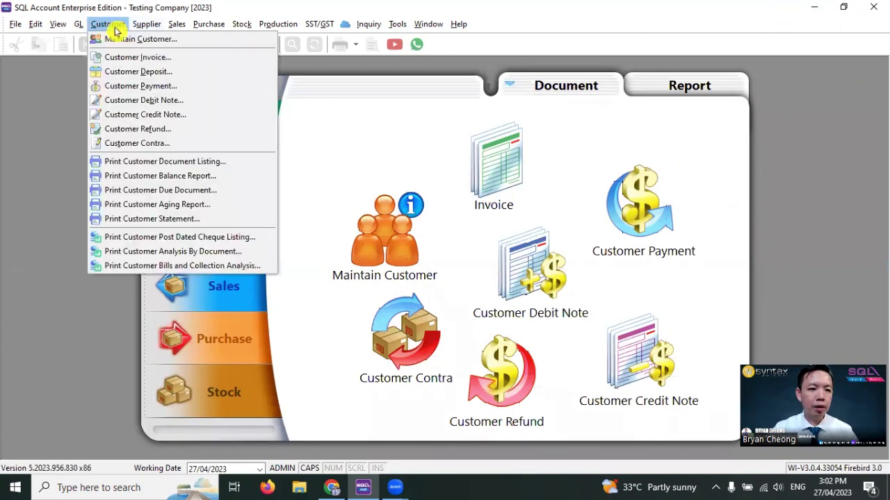
pyautogui.click(131, 72)
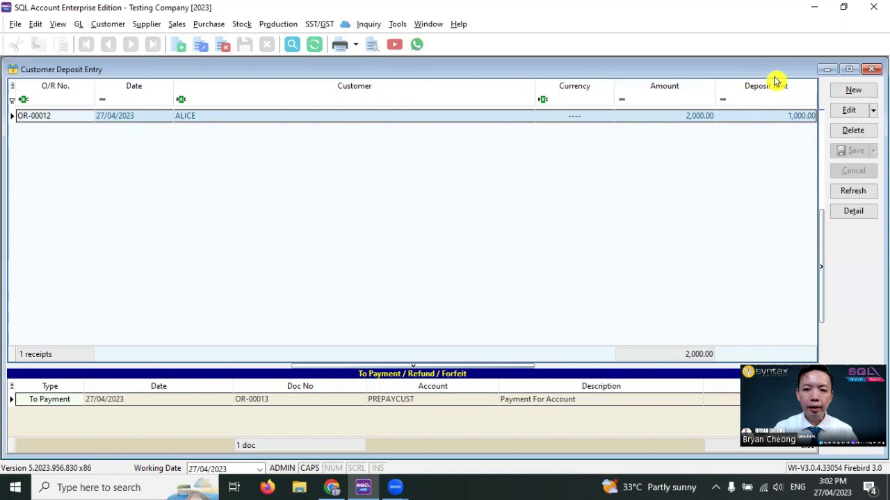
pyautogui.doubleClick(772, 117)
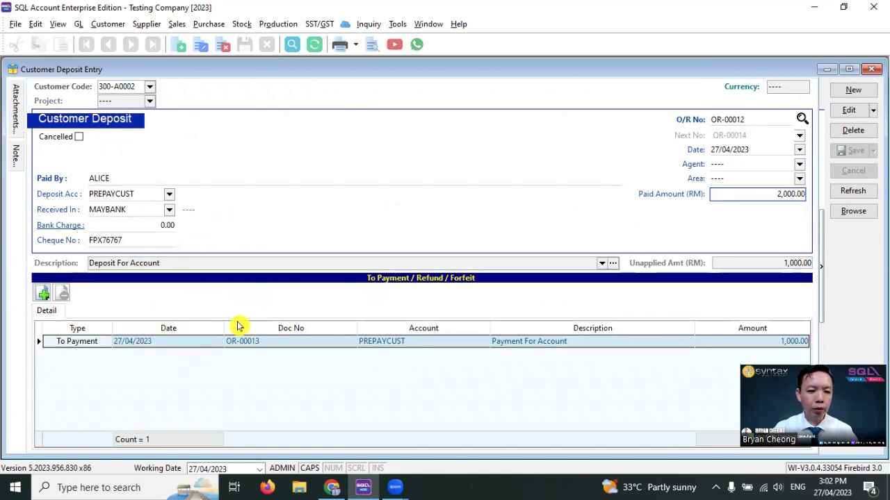
pyautogui.click(244, 346)
pyautogui.doubleClick(243, 345)
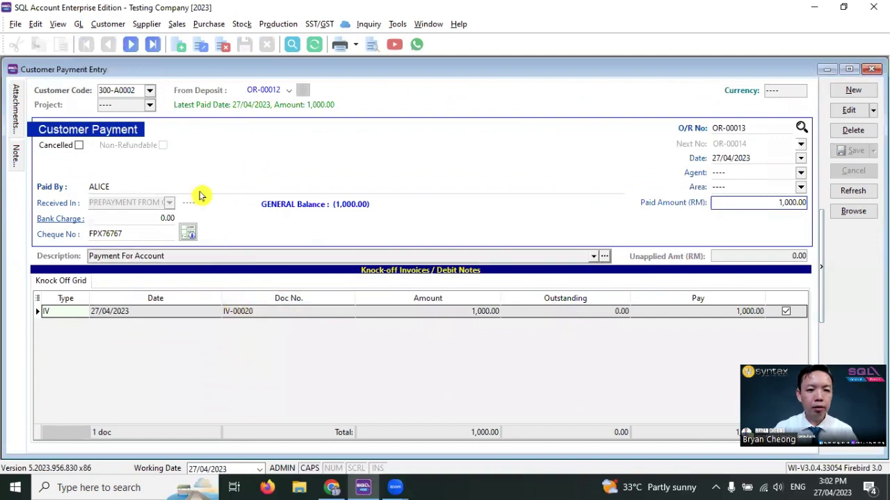
pyautogui.doubleClick(273, 318)
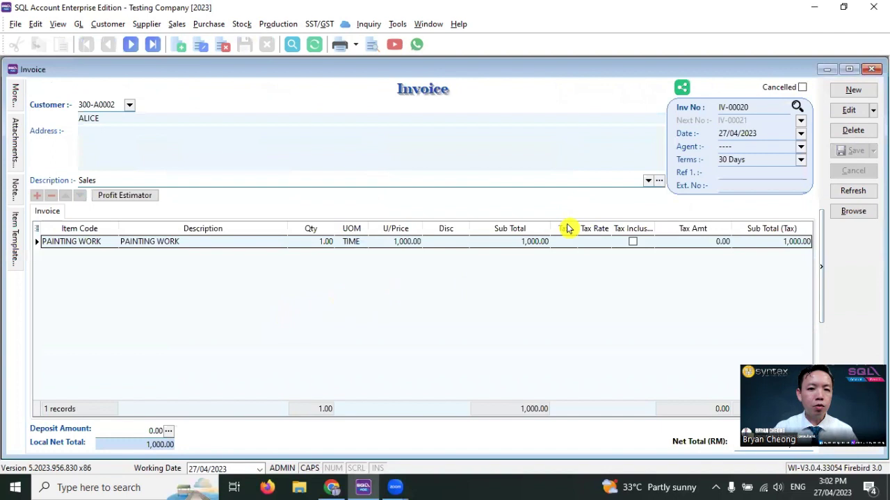
pyautogui.click(871, 68)
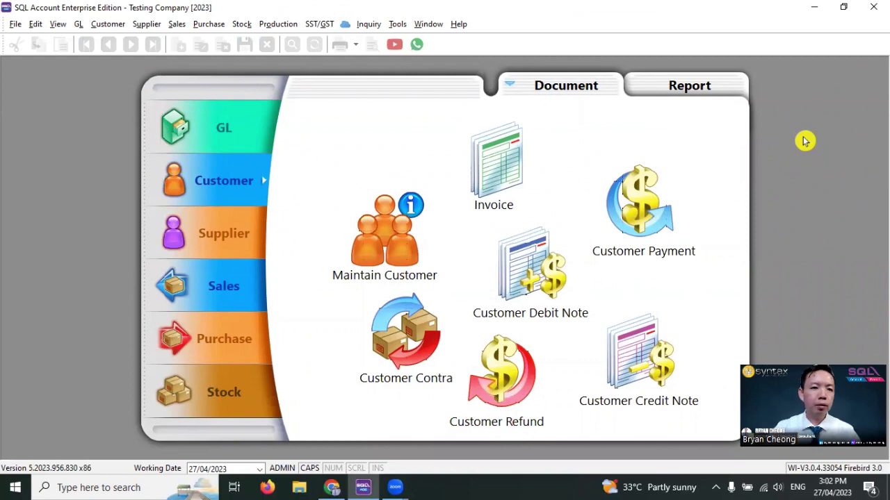
# Step: Open the customer's RM 2,000 deposit entry and add a deposit refund with a payout of RM 1,000 and a cheque number
pyautogui.click(108, 24)
pyautogui.click(120, 74)
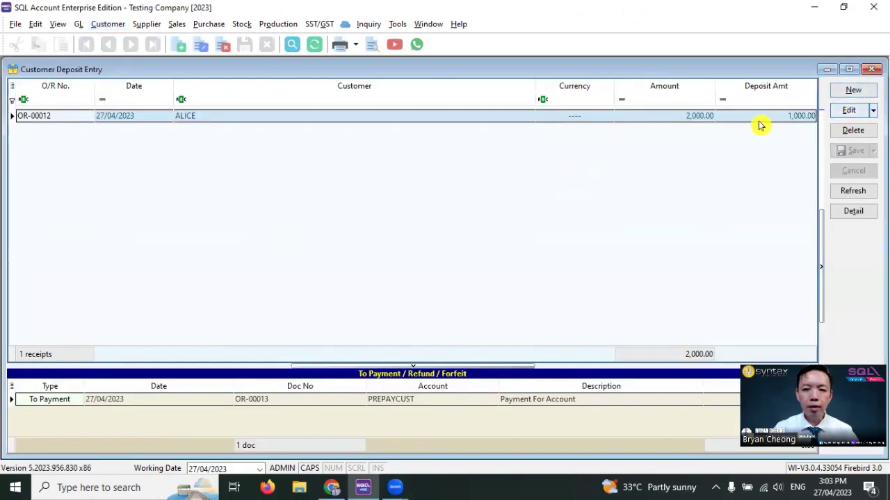
pyautogui.doubleClick(756, 120)
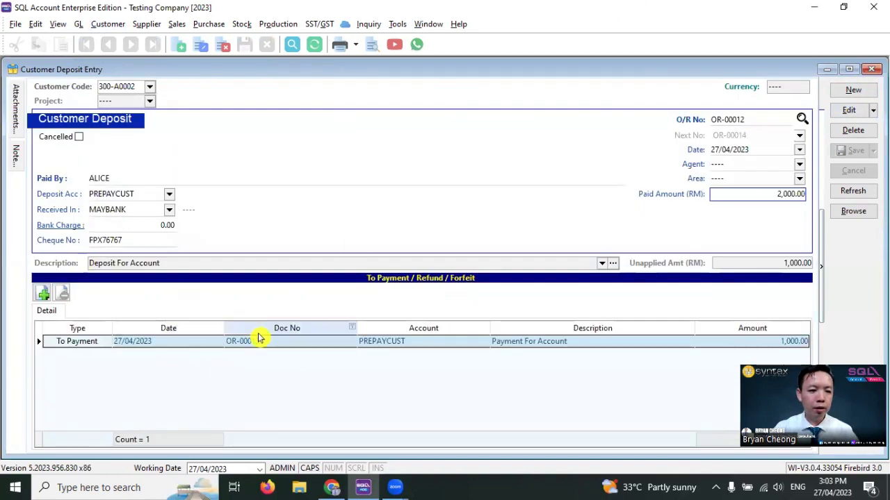
pyautogui.click(41, 294)
pyautogui.click(82, 313)
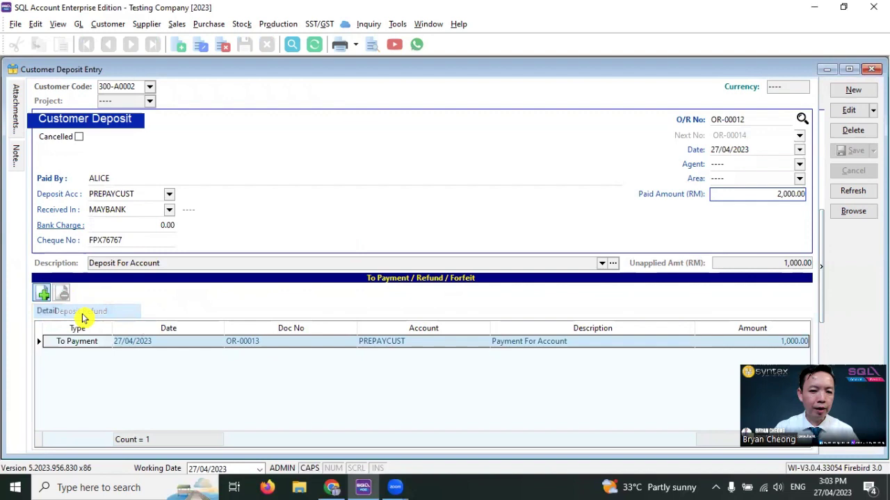
pyautogui.write('1000')
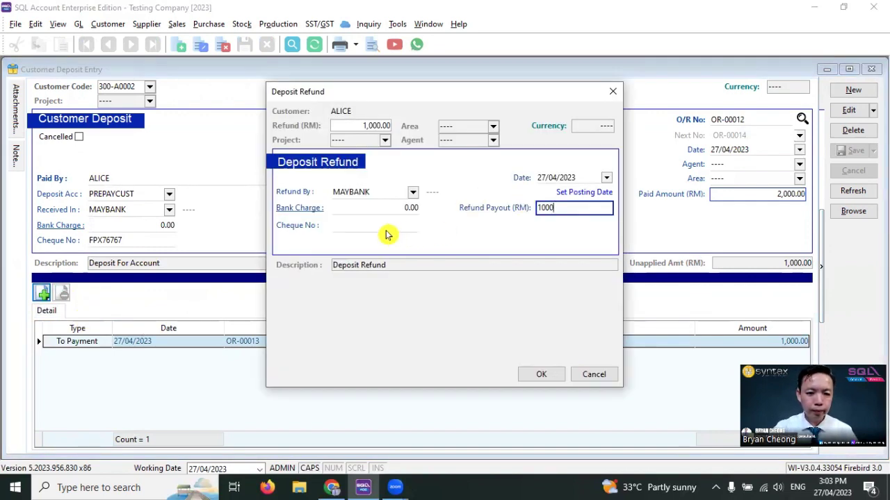
pyautogui.click(385, 223)
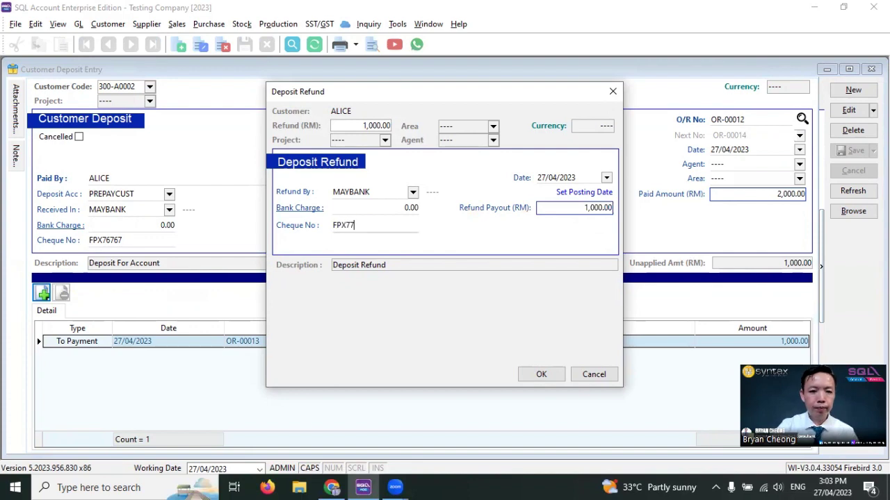
pyautogui.click(545, 376)
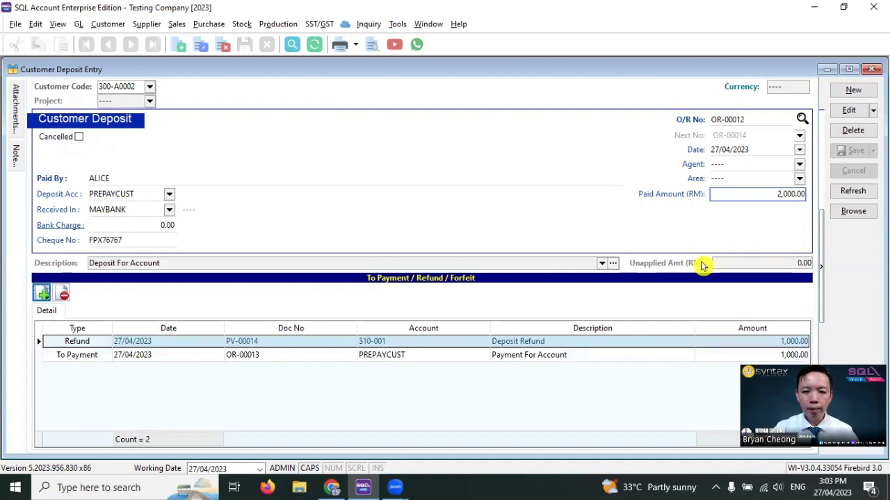
# Step: Check the deposit's remaining amount in the deposit list, and look at the Deposit Forfeit option in its details
pyautogui.click(853, 211)
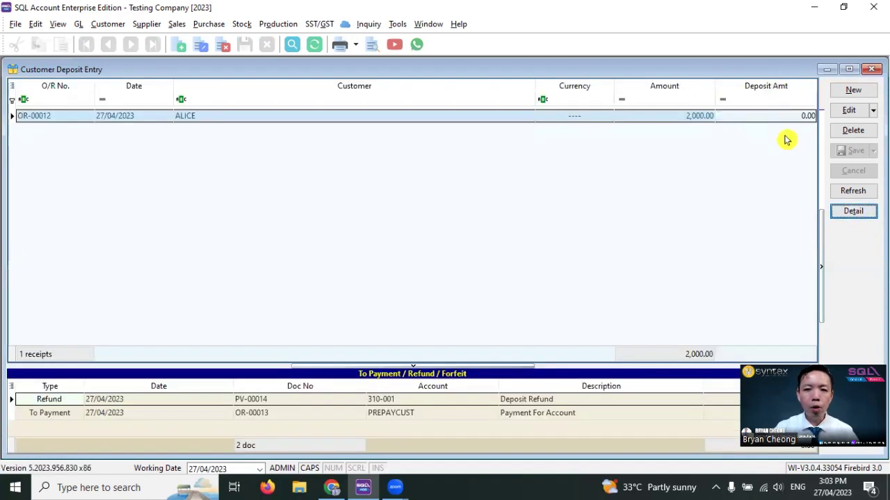
pyautogui.press('Return')
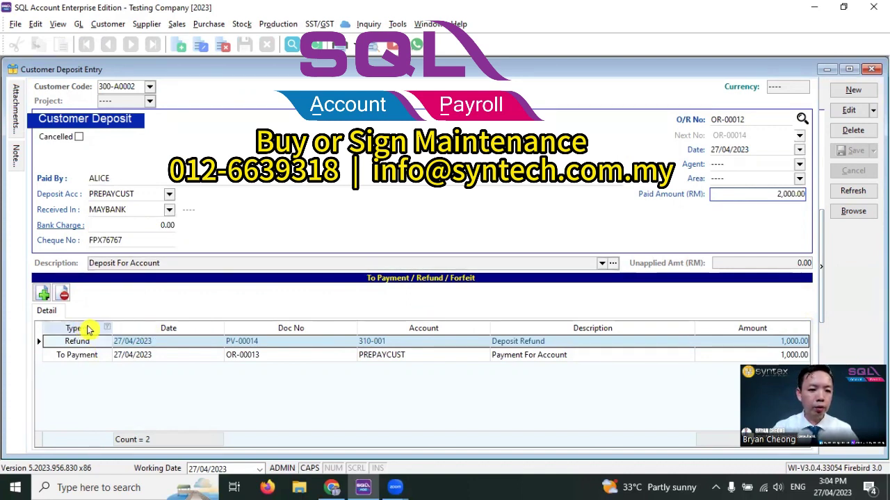
pyautogui.click(43, 294)
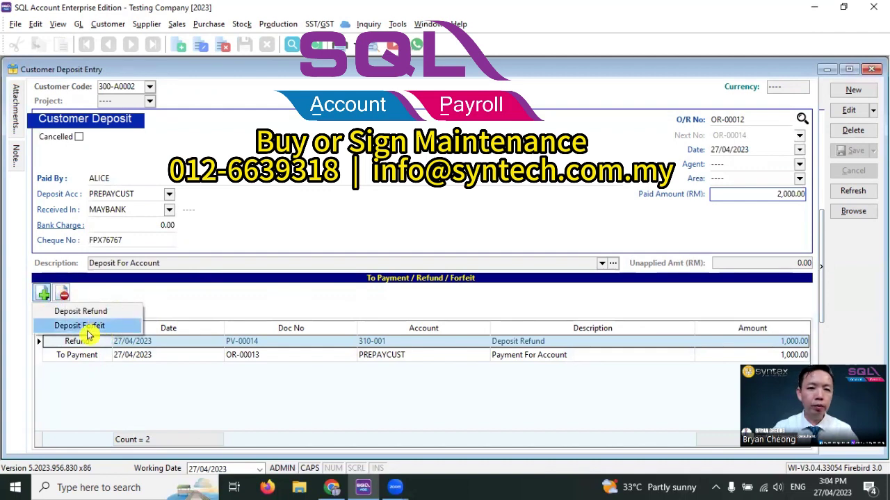
pyautogui.click(449, 228)
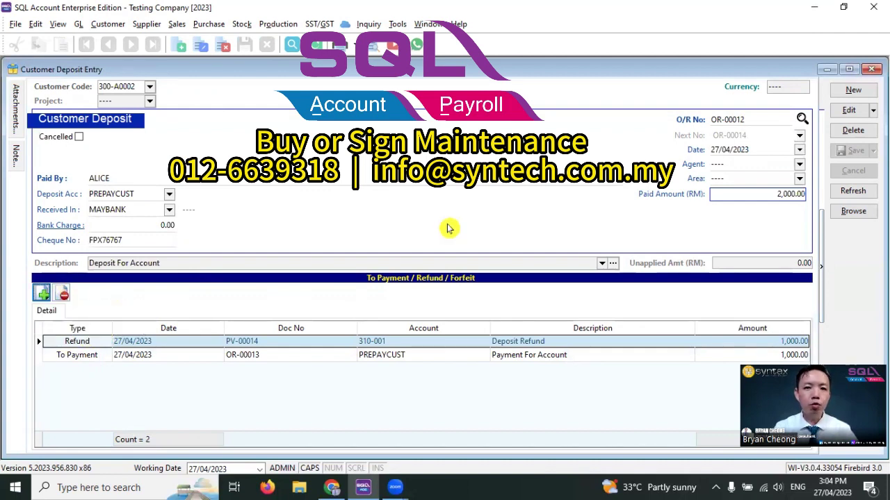